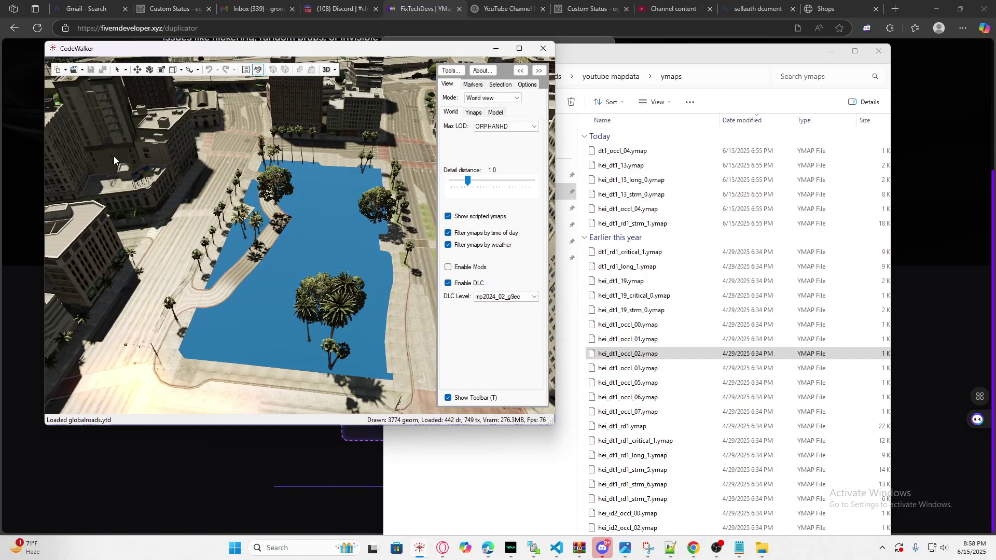
Enable entity selection and multi-select the oak trees and palms standing over the blue park area
left_click_drag(320, 231, 385, 243)
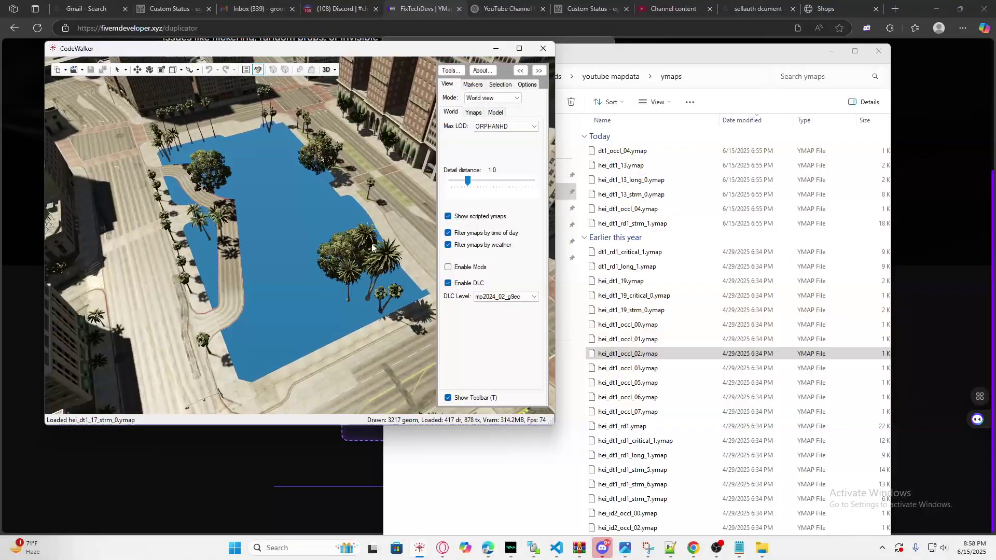
left_click(125, 70)
left_click(136, 82)
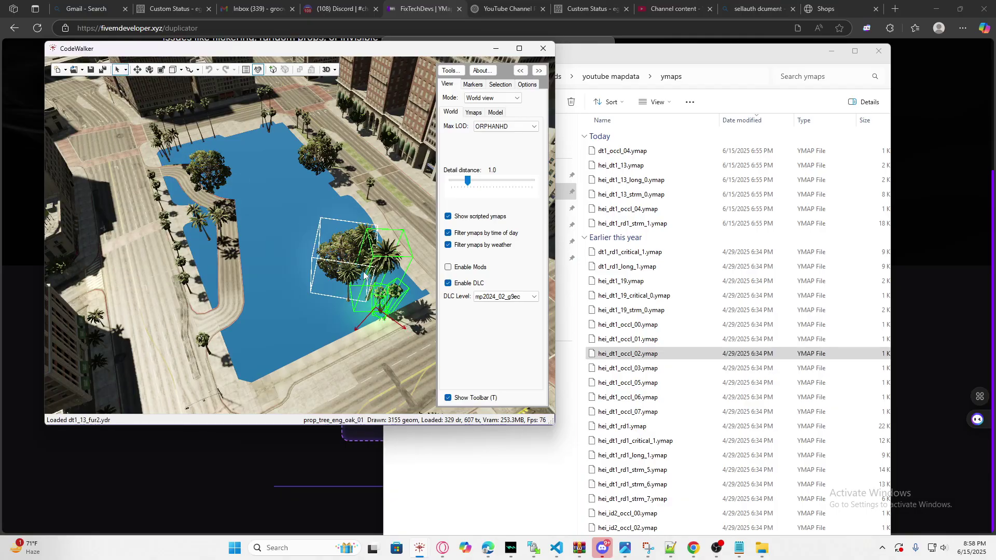
left_click(339, 268, "ctrl")
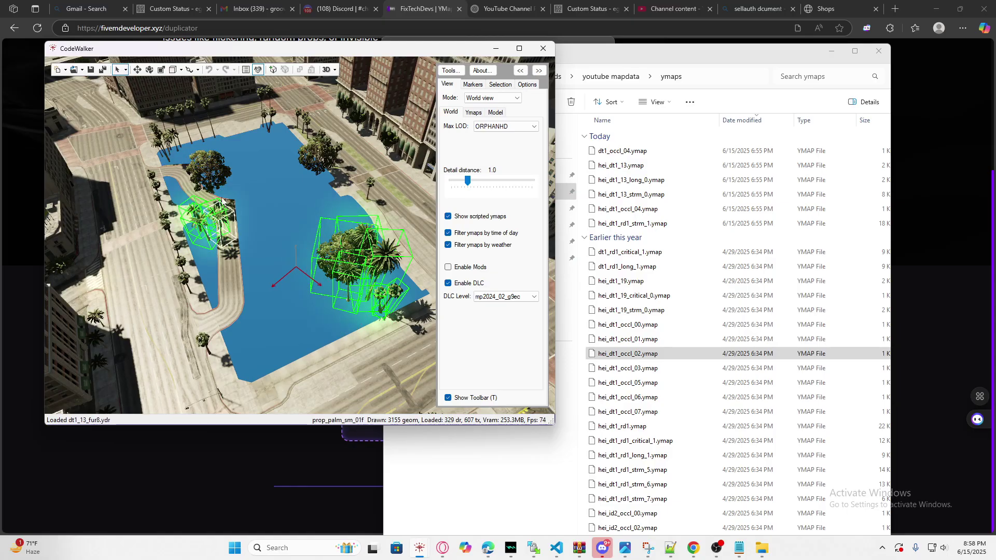
left_click(212, 175, "ctrl")
left_click(314, 158, "ctrl")
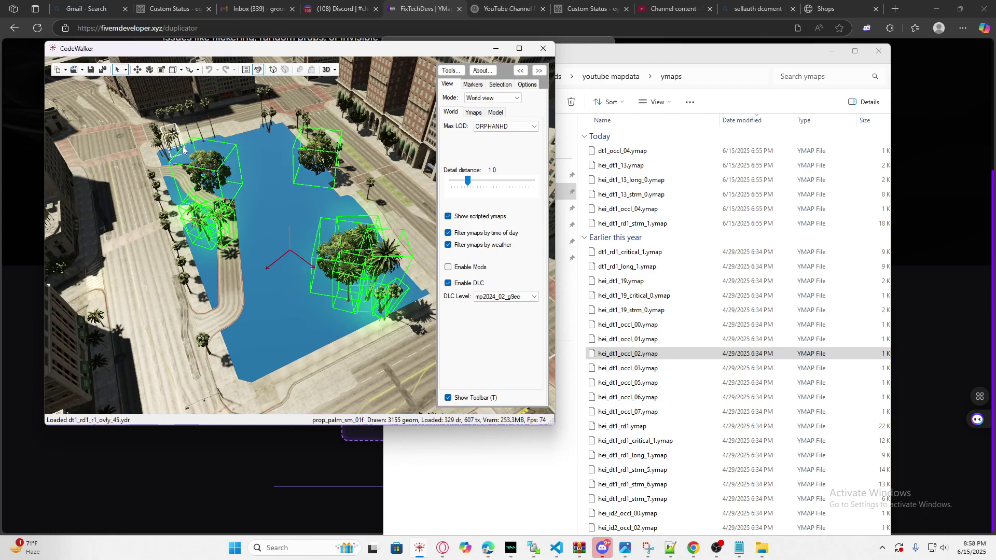
Add the palms along the other park edges to the selection and move all selected trees down below the ground
left_click_drag(249, 182, 384, 207)
key("a")
key("a")
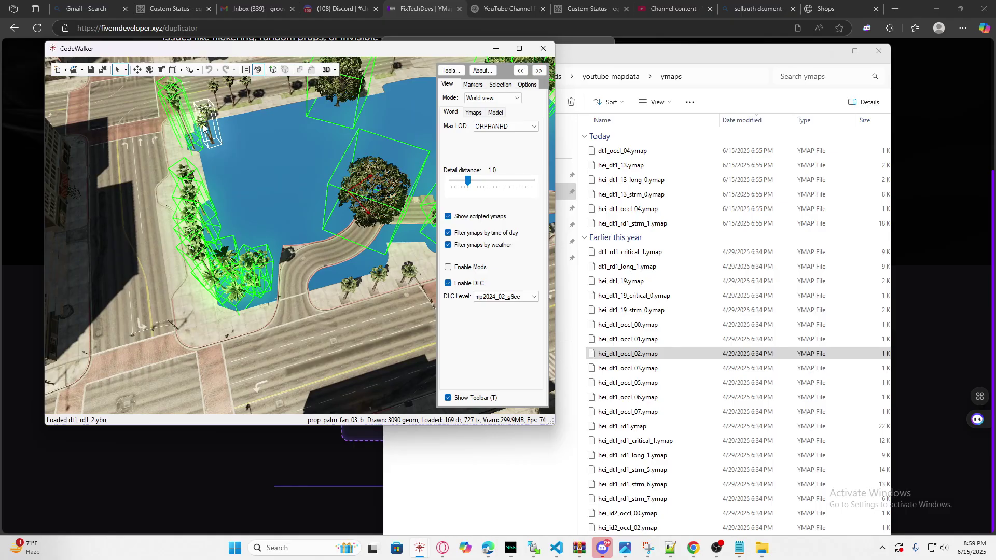
left_click_drag(212, 153, 283, 134)
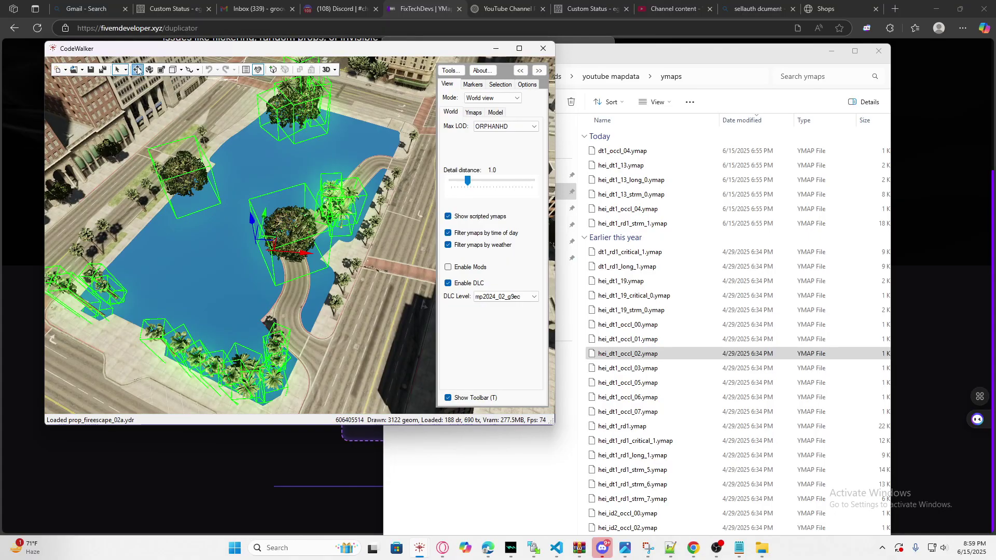
left_click_drag(252, 220, 280, 380)
Select the leftover palms at the park's corner and move them below the ground
left_click_drag(247, 288, 321, 267)
key("w")
right_click(241, 215, "ctrl")
right_click(248, 210, "ctrl")
key("a")
key("a")
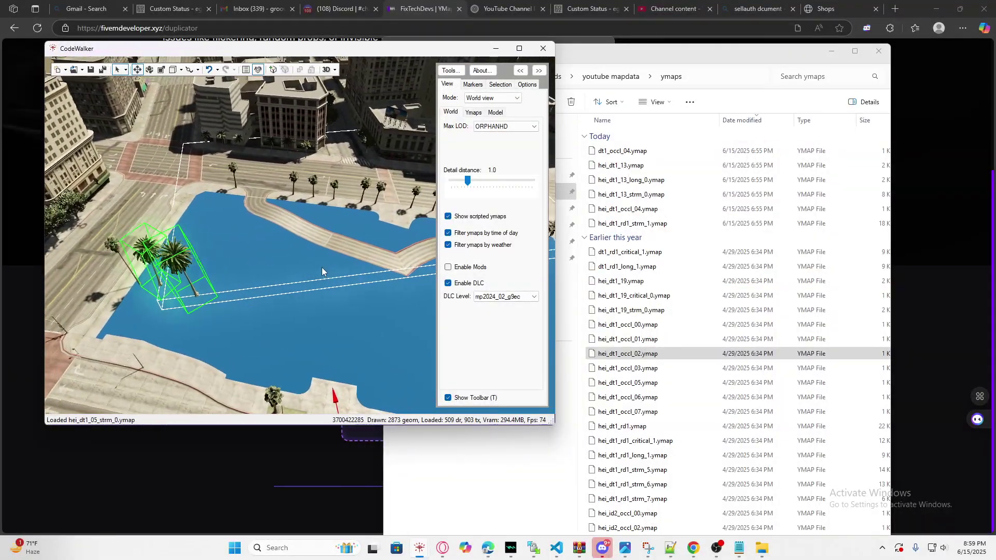
key("a")
right_click(321, 268, "ctrl")
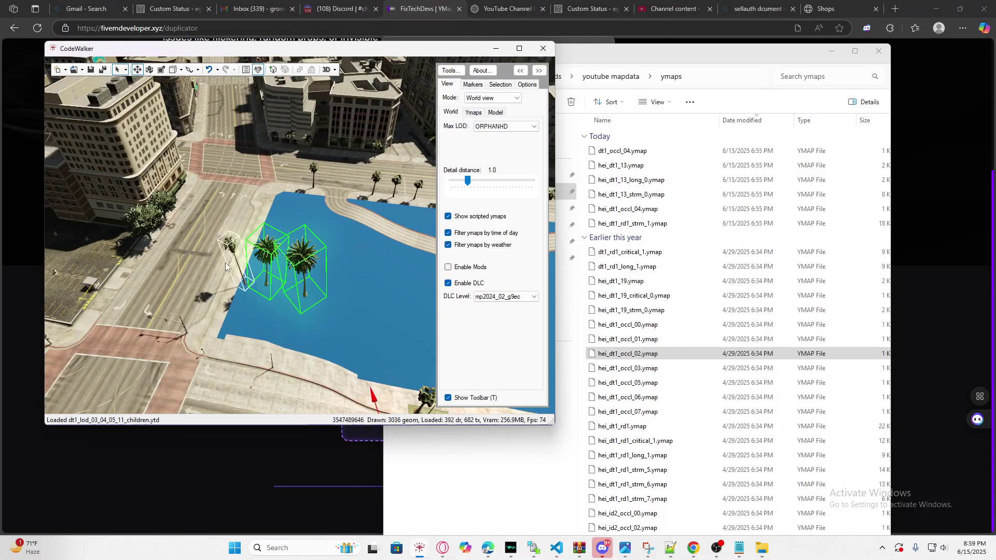
right_click(236, 257, "ctrl")
left_click_drag(280, 270, 377, 213)
key("Delete")
key("a")
left_click_drag(132, 107, 196, 160)
left_click_drag(312, 250, 296, 309)
left_click_drag(303, 262, 285, 192)
Select the remaining palm beside the curved road in the blue area and move it far below the ground
left_click_drag(215, 198, 179, 180)
left_click(125, 70)
left_click(136, 82)
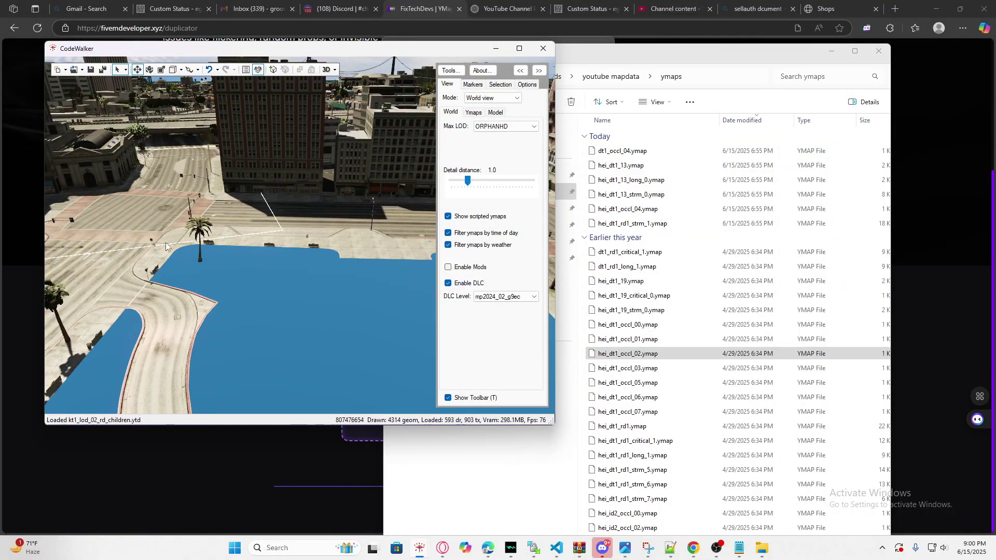
left_click(201, 258)
left_click_drag(200, 220, 208, 358)
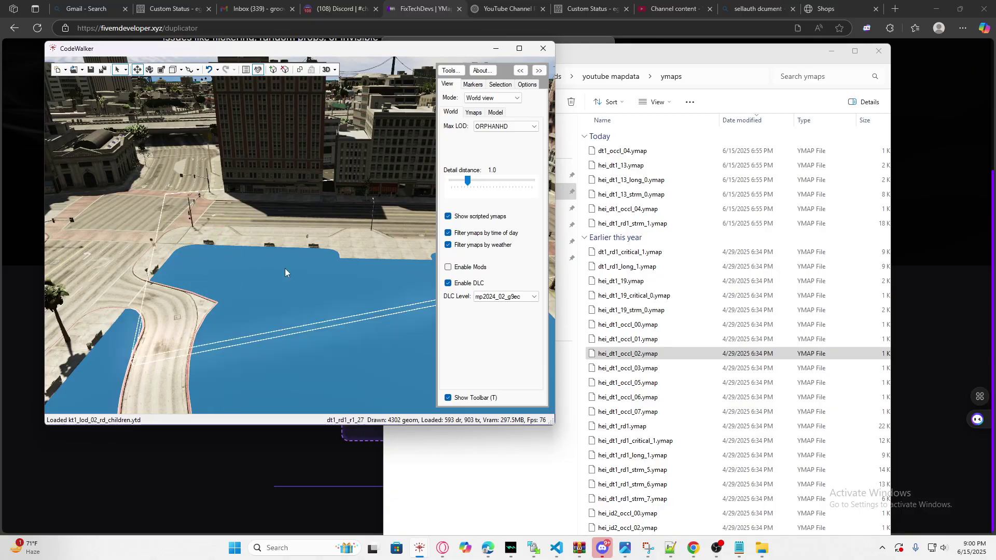
left_click_drag(287, 274, 512, 142)
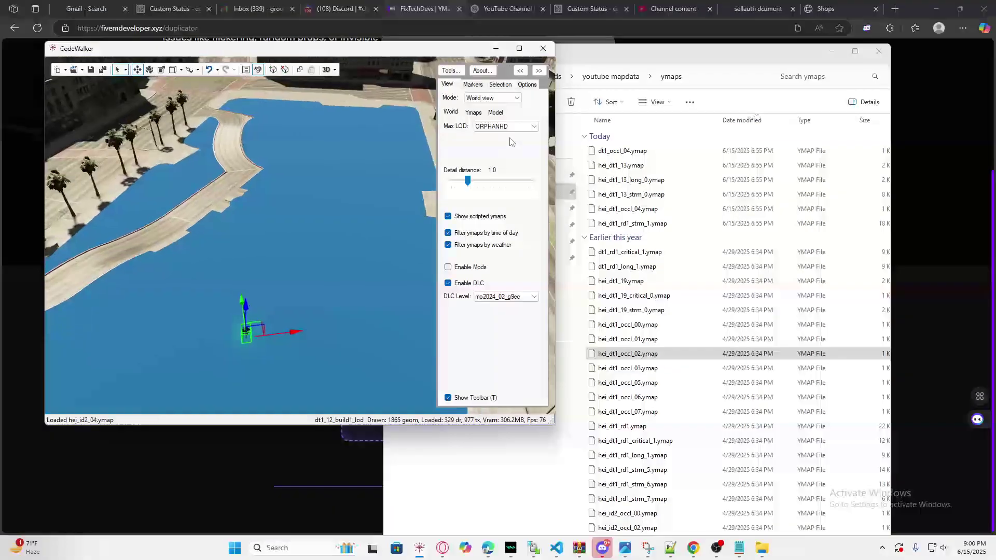
left_click_drag(338, 149, 394, 317)
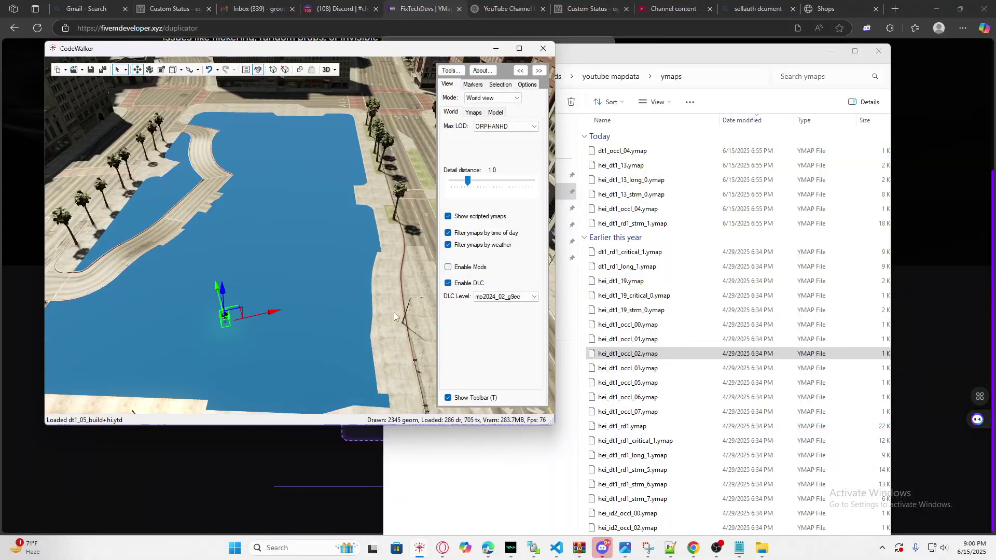
Bring up the project window and recalculate the flags and extents of hei_dt1_rd1_long_1.ymap
mouse_move(419, 550)
left_click(470, 493)
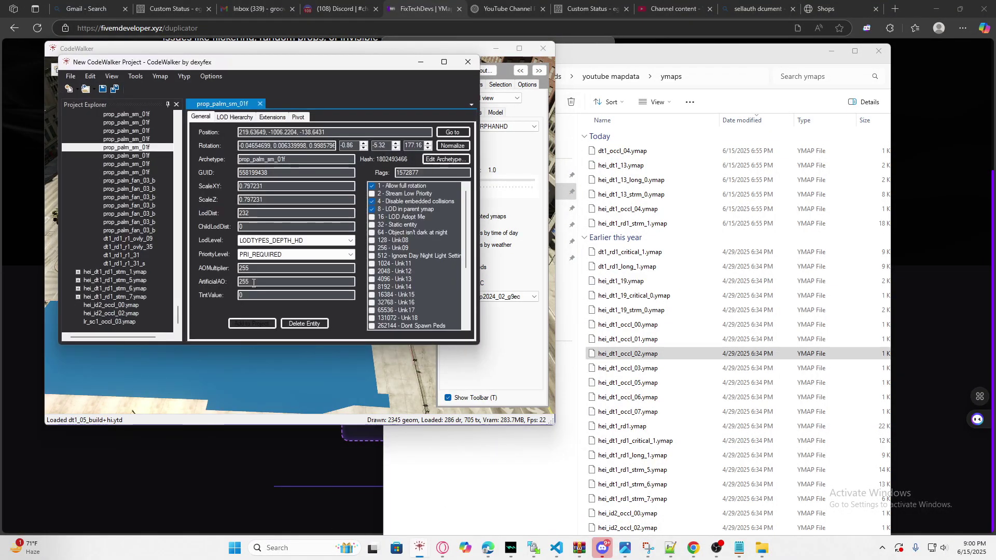
left_click_drag(131, 68, 526, 115)
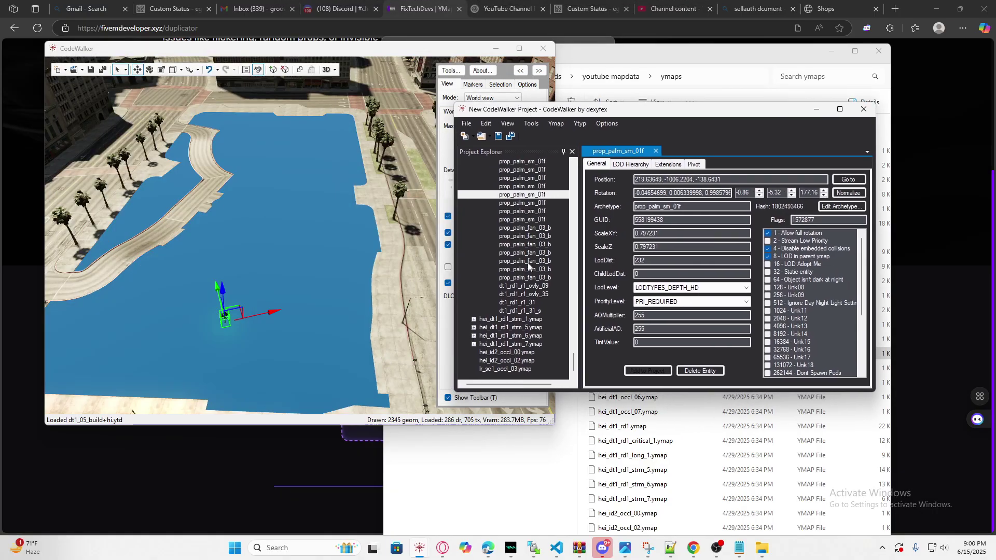
scroll(512, 298, "up", 5)
scroll(487, 299, "up", 10)
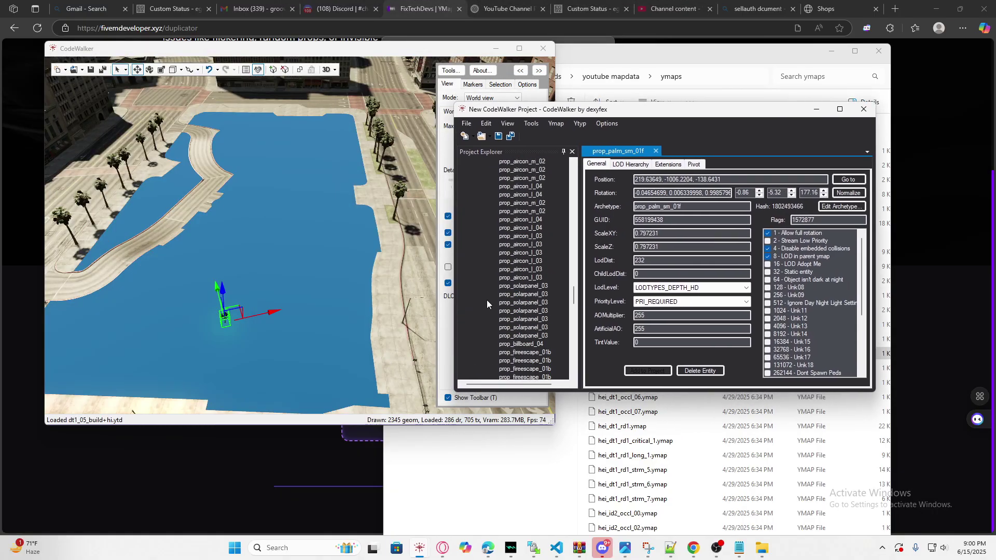
left_click(573, 246)
left_click_drag(573, 246, 571, 157)
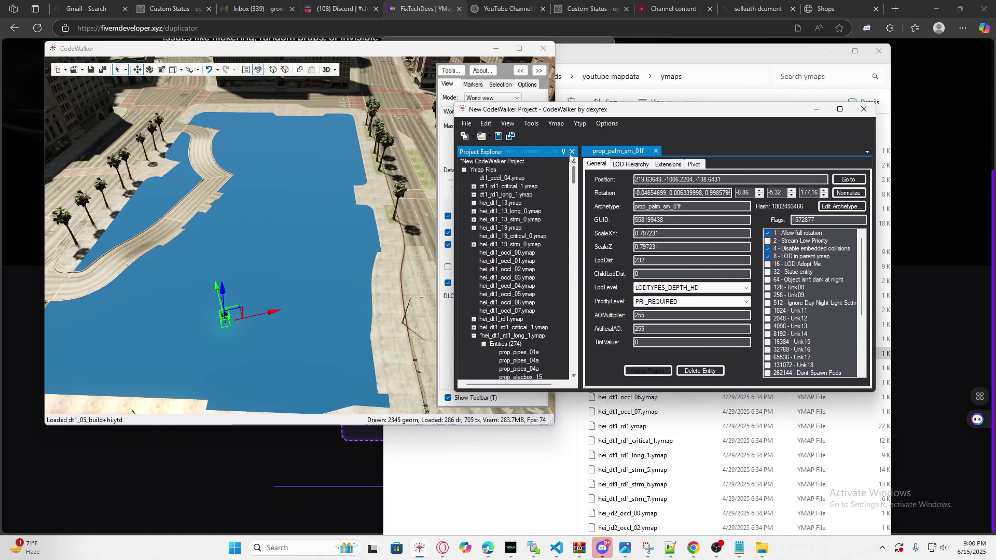
scroll(484, 322, "down", 3)
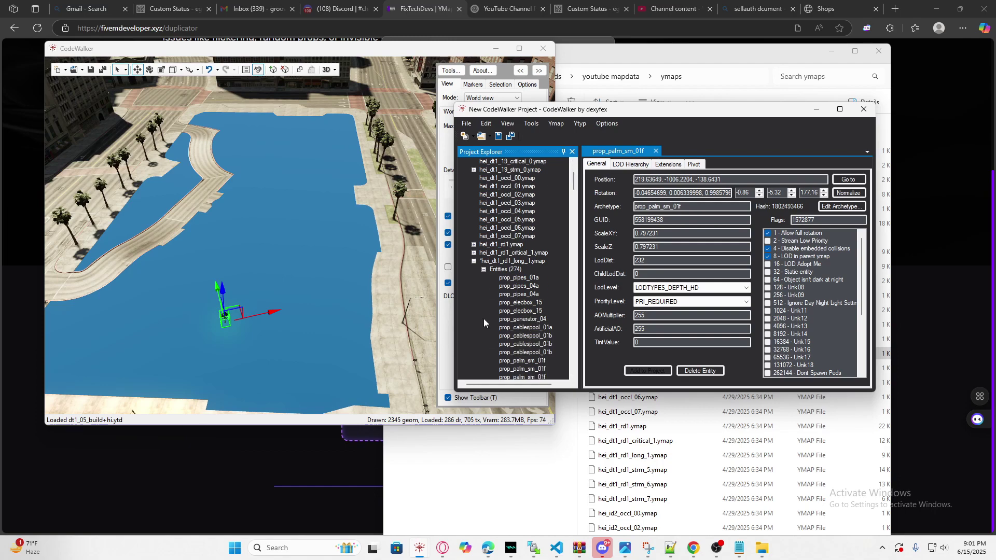
left_click(482, 261)
left_click(826, 344)
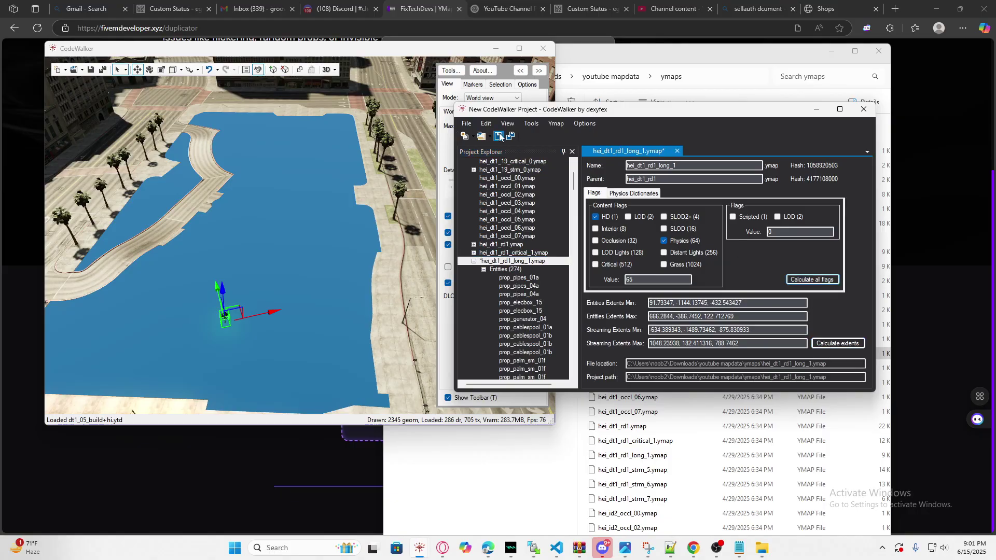
Save all the project's ymap files, skipping the project file itself
left_click(474, 261)
scroll(522, 335, "up", 1)
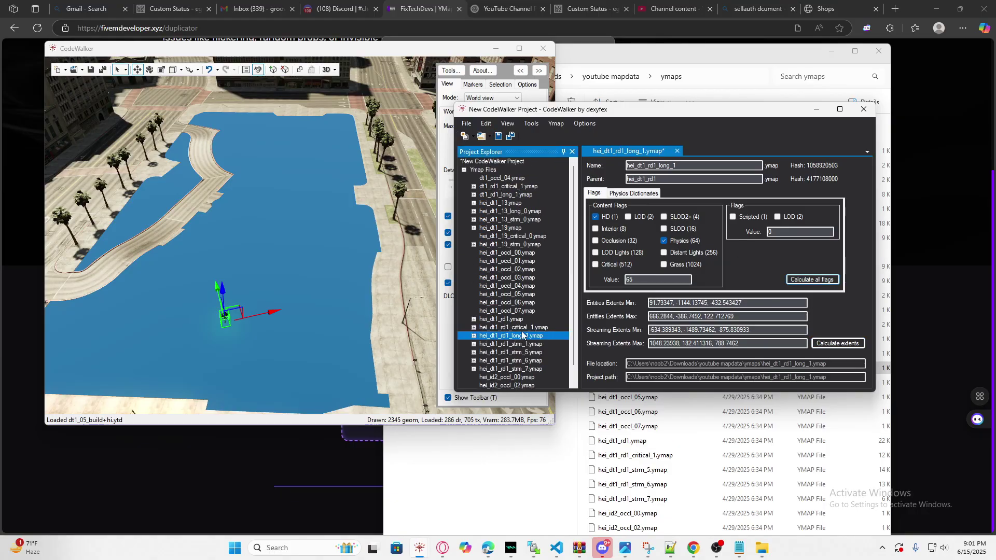
scroll(496, 364, "down", 1)
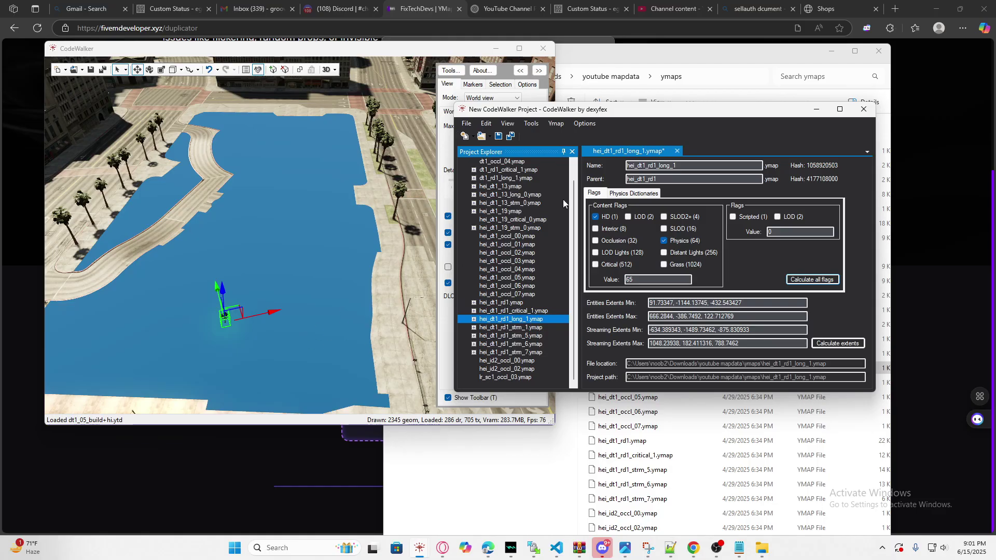
left_click(512, 136)
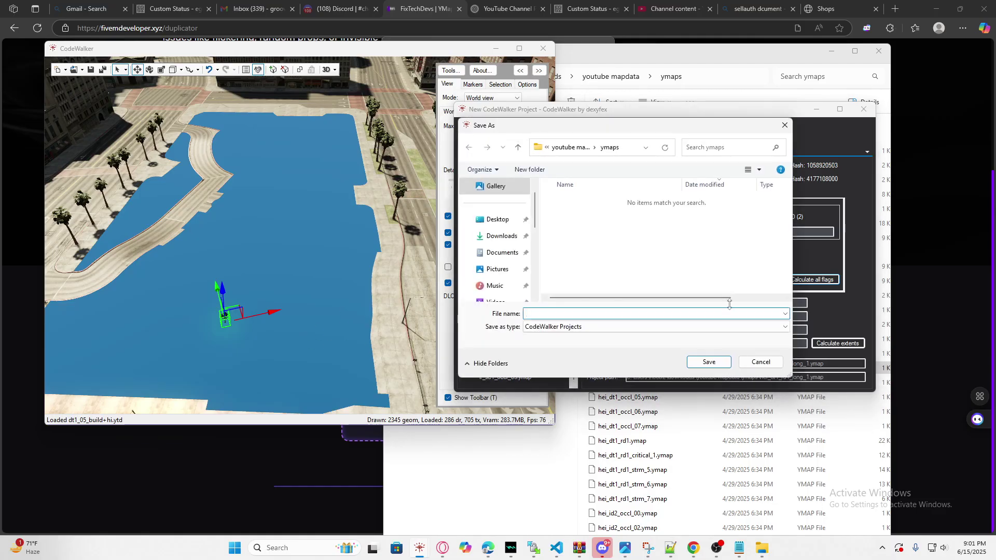
left_click(761, 363)
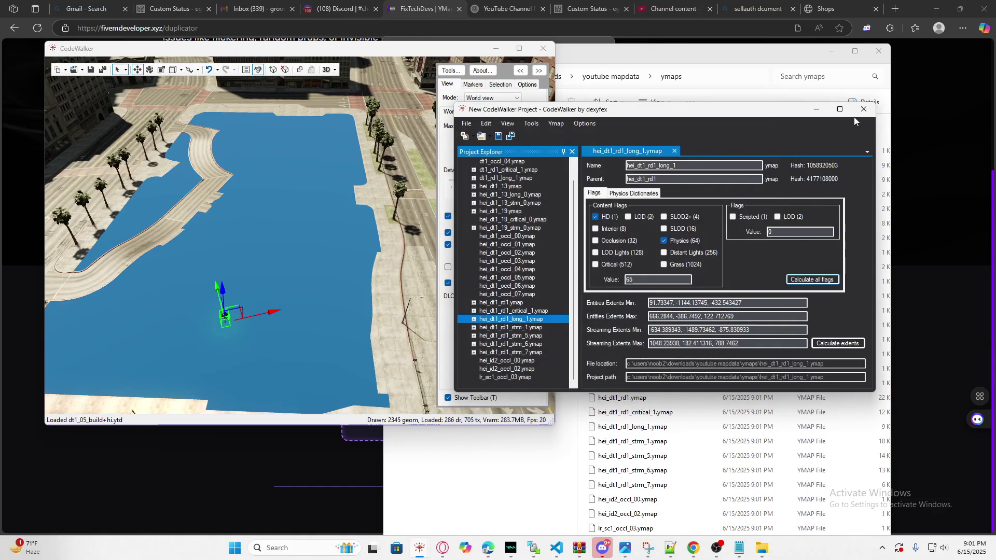
Close the project window without saving the project
left_click(864, 109)
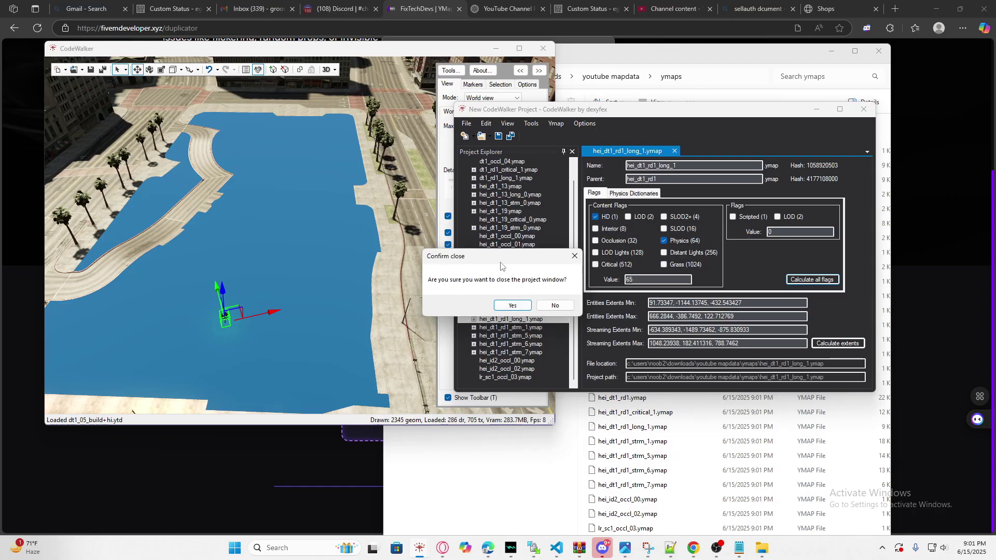
left_click(502, 308)
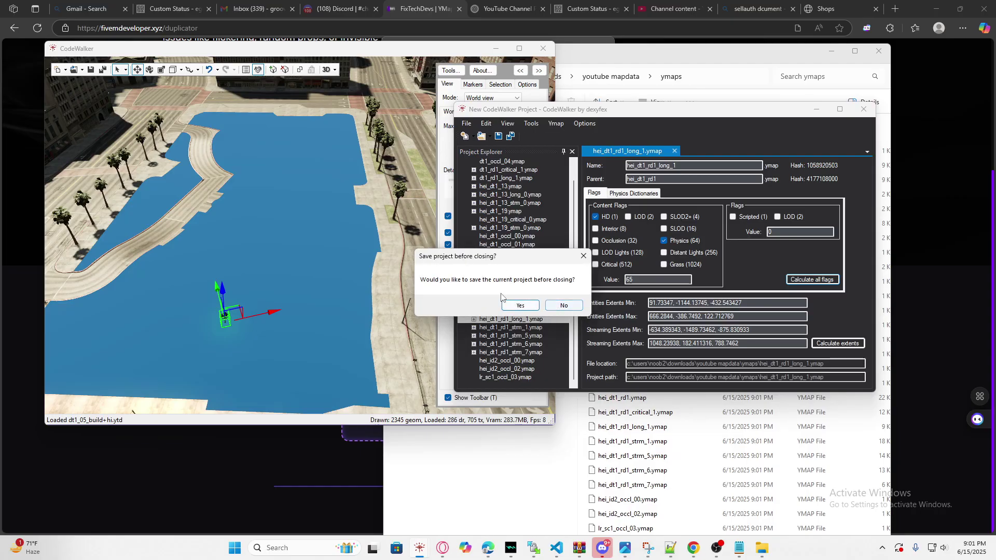
left_click(564, 305)
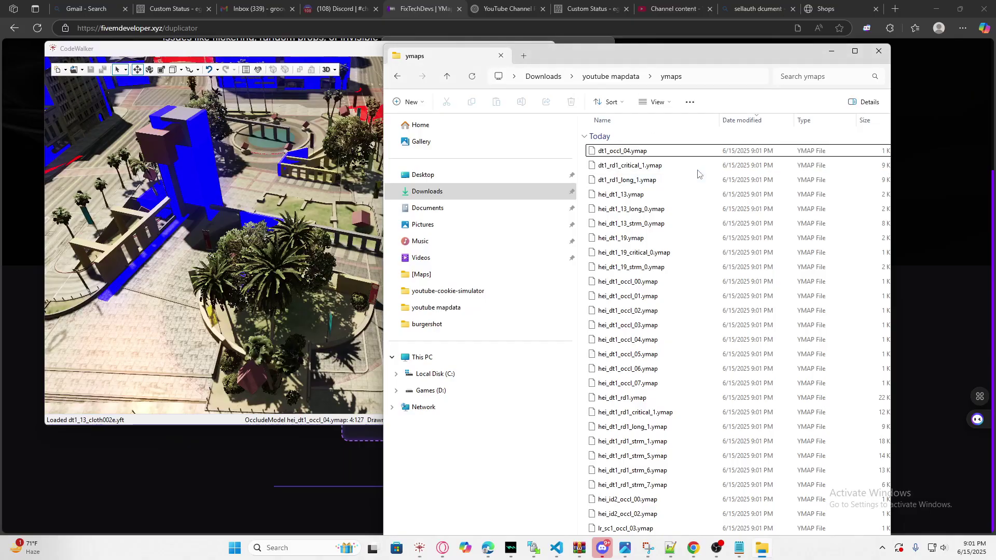
Cut all the ymap files from the ymaps folder in File Explorer
key("alt+Up")
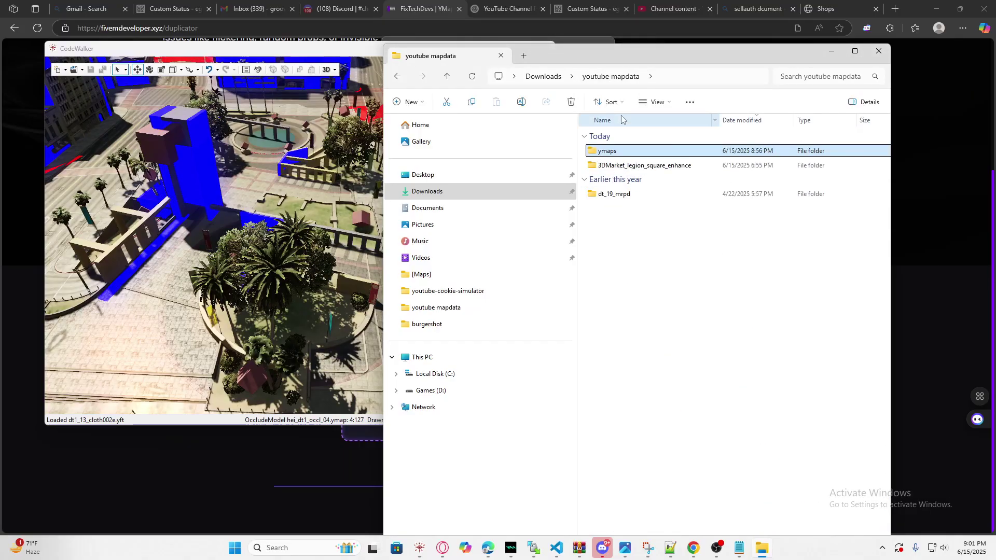
double_click(607, 151)
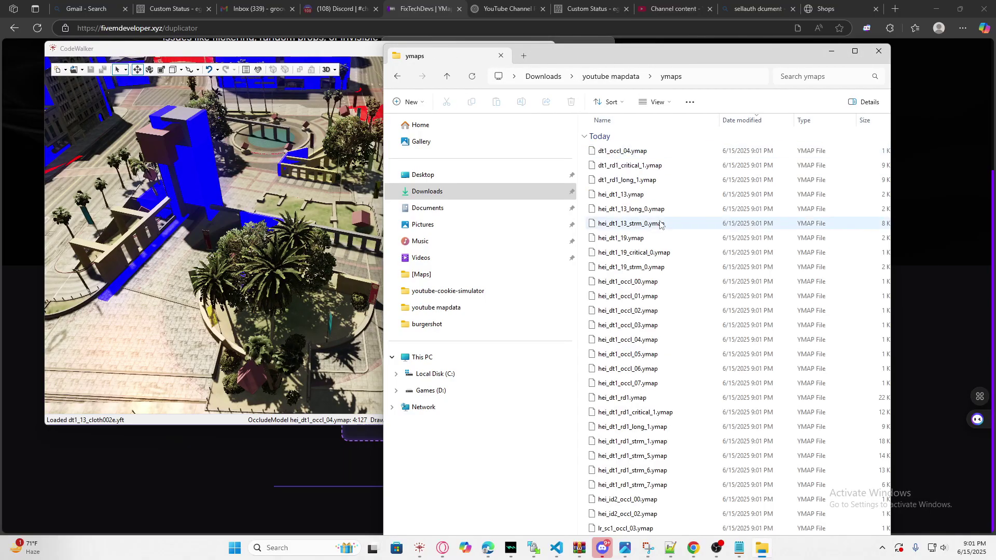
key("ctrl+a")
right_click(617, 158)
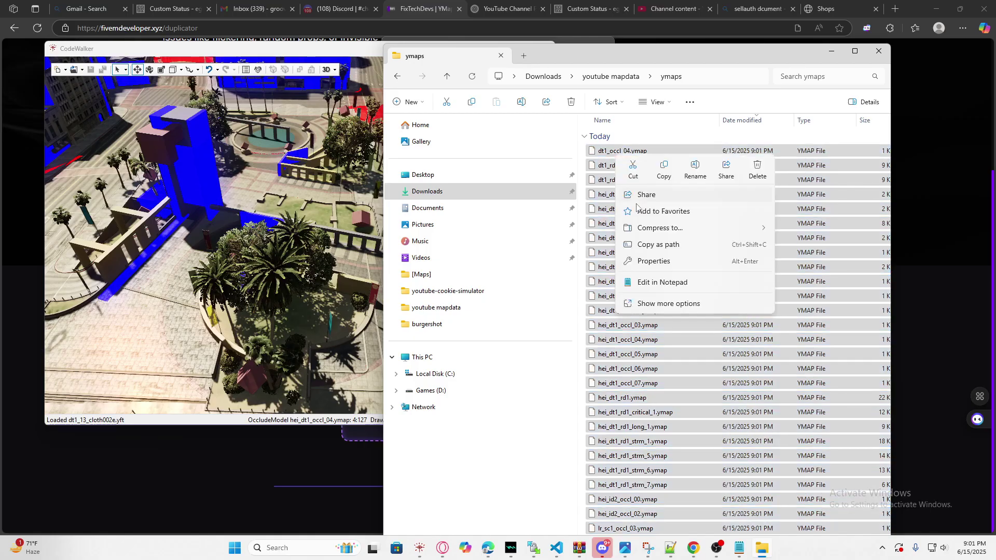
left_click(633, 169)
left_click(716, 76)
key("Return")
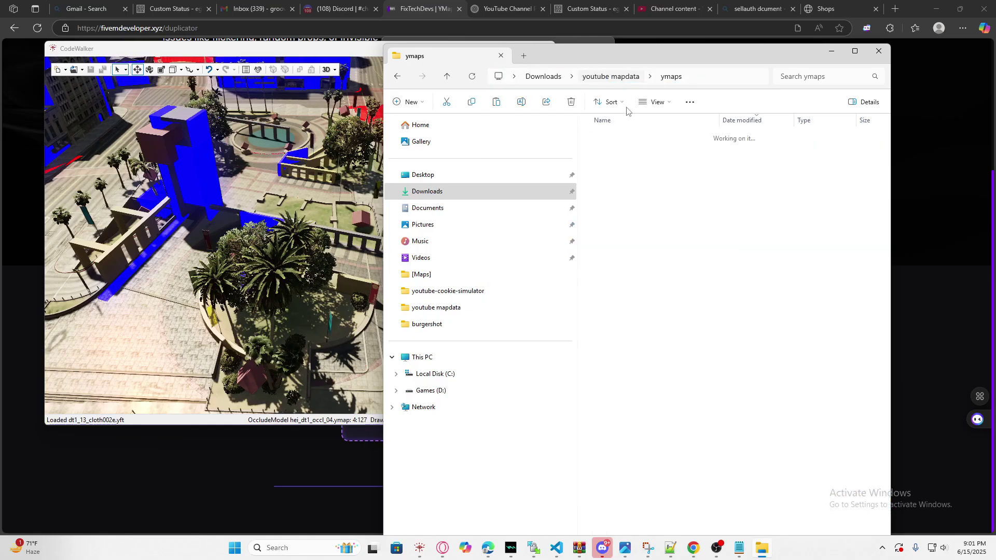
Look through the 3DMarket_legion_square_enhance and dt_19_mrpd folders for where the ymaps belong
key("alt+Up")
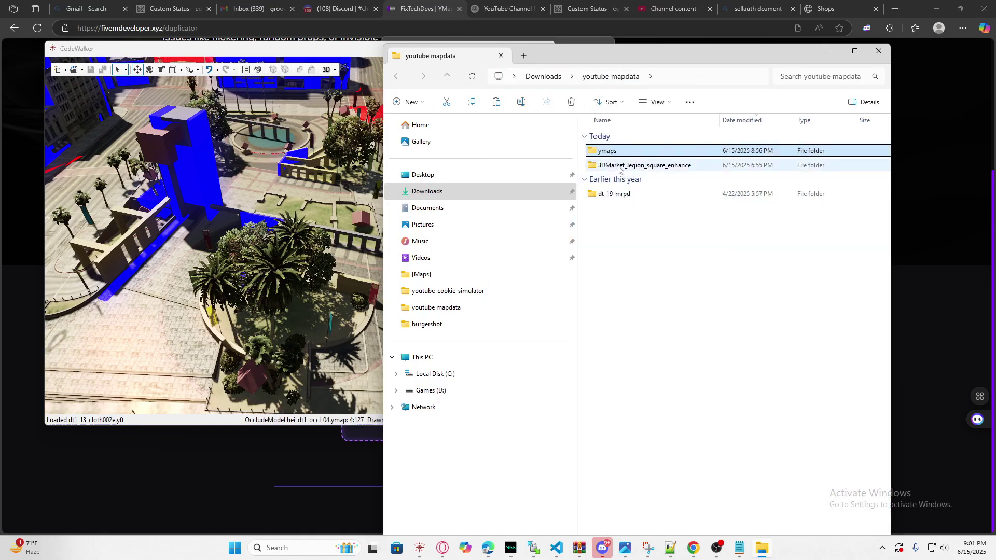
double_click(619, 167)
left_click(608, 180)
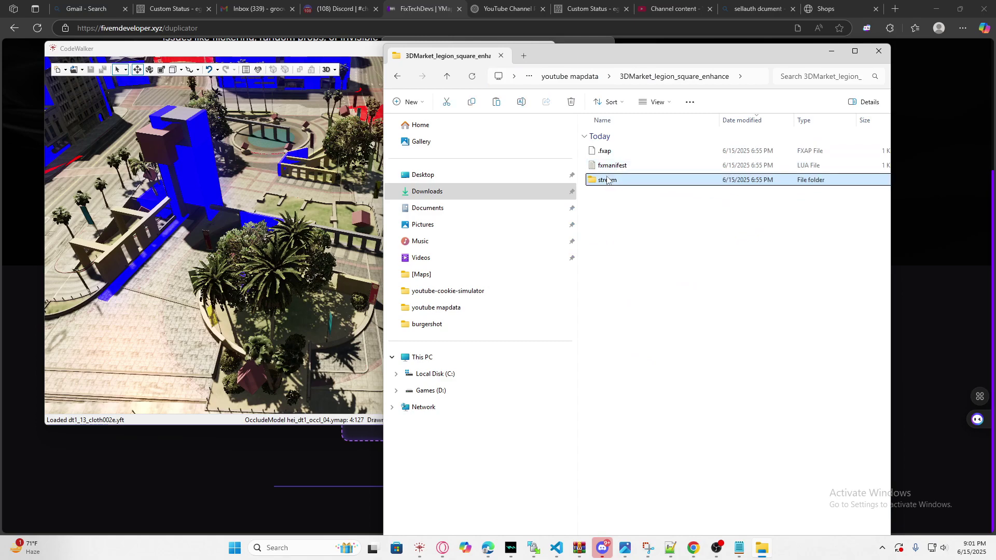
left_click(402, 78)
double_click(612, 193)
left_click(604, 154)
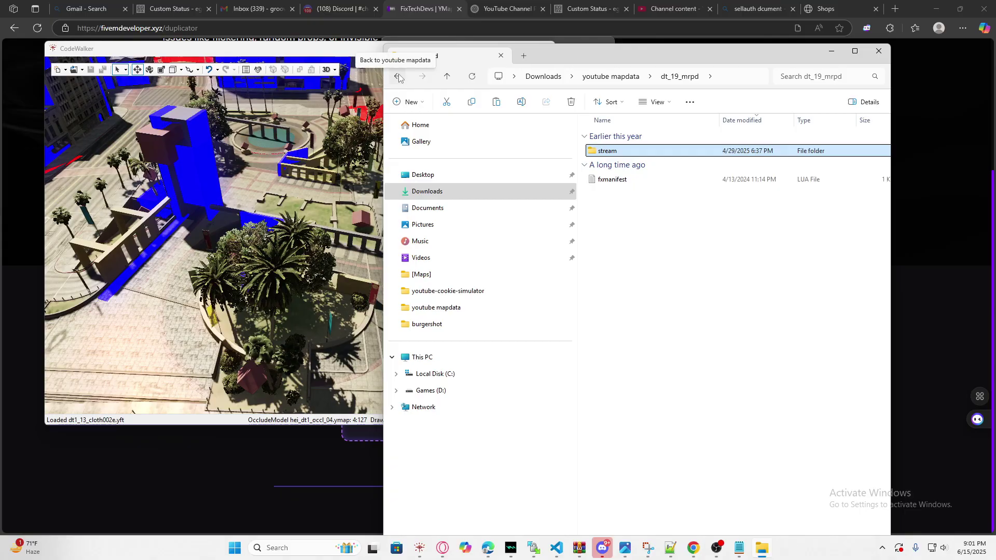
double_click(605, 154)
left_click(606, 154)
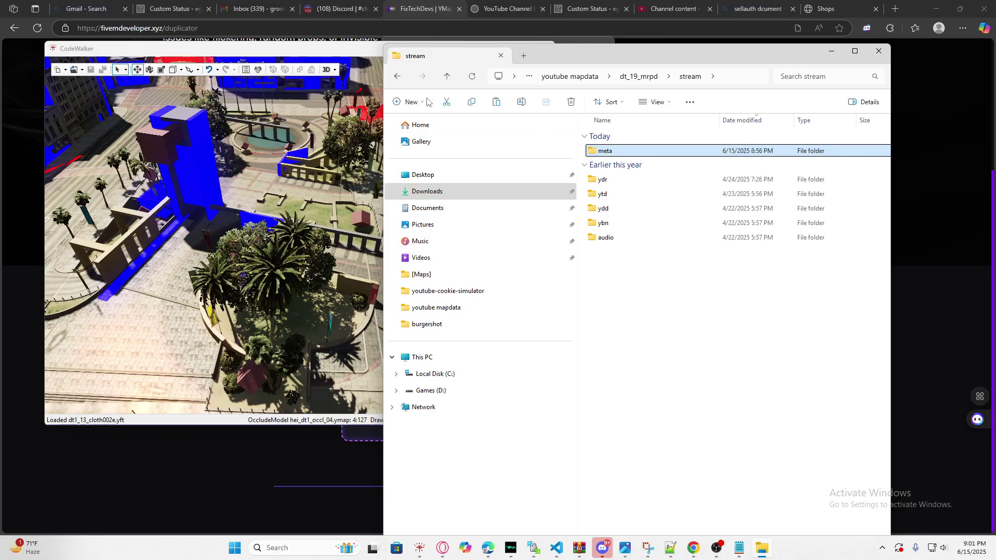
left_click(398, 76)
left_click(398, 76)
Paste the cut ymap files into 3DMarket_legion_square_enhance's stream > legion_square_enhance > ymap folder
double_click(617, 169)
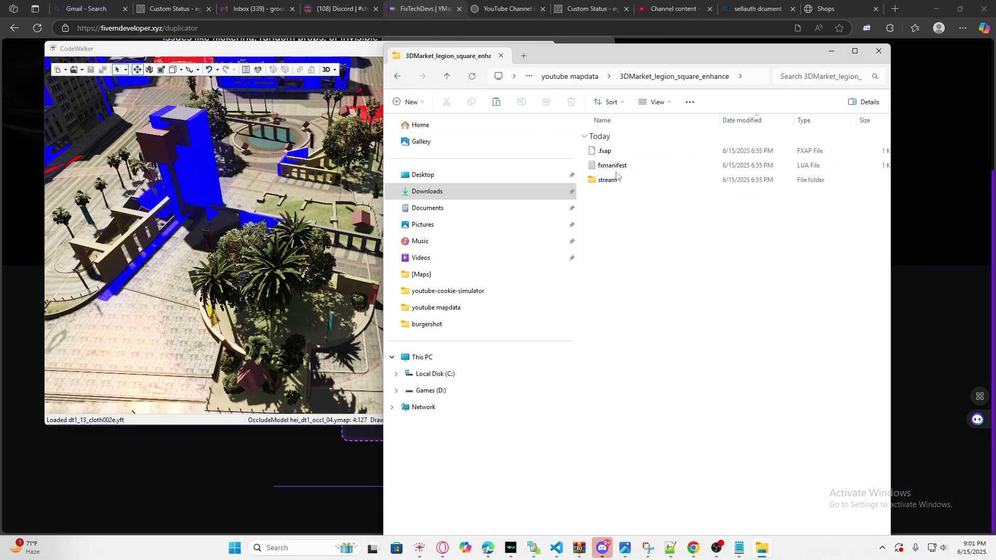
double_click(608, 180)
double_click(612, 165)
left_click(601, 151)
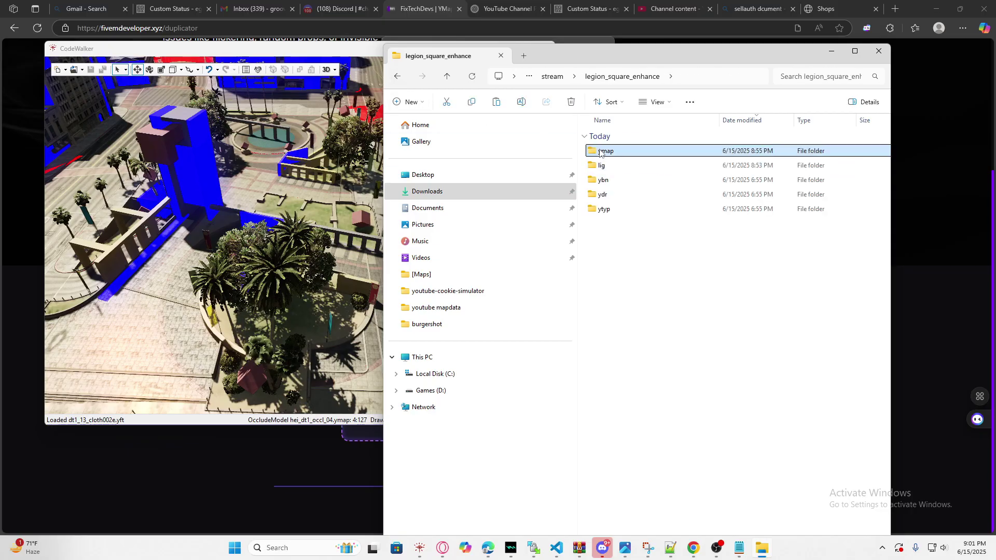
double_click(601, 151)
right_click(657, 280)
key("Escape")
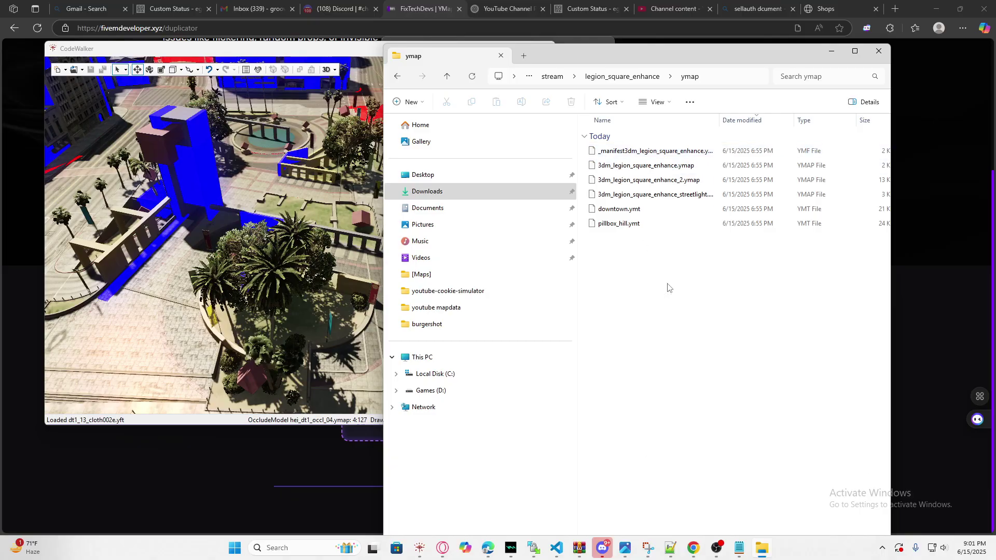
key("ctrl+v")
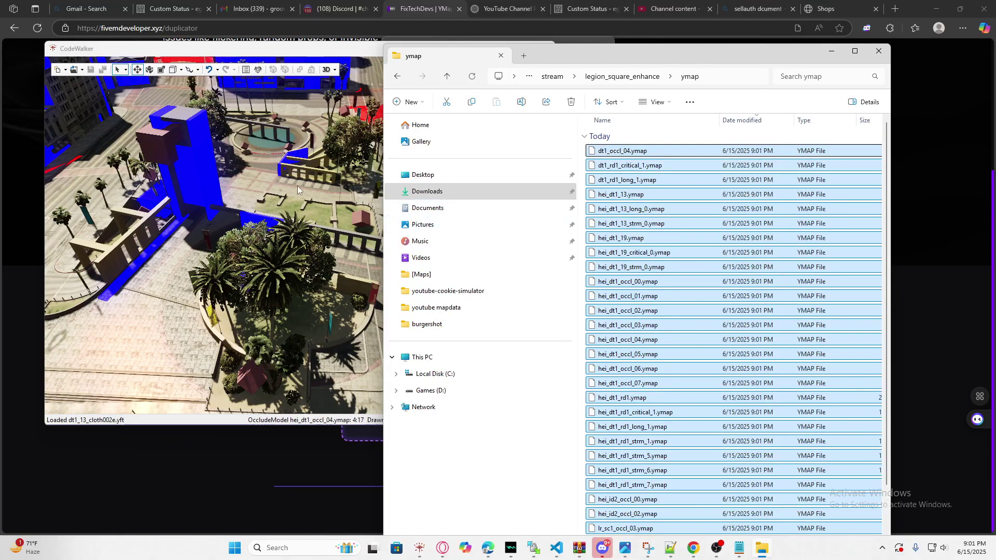
Load the whole youtube mapdata folder from Downloads into a CodeWalker project, accepting the large folder load and closing the error list
left_click(297, 190)
left_click_drag(297, 190, 338, 267)
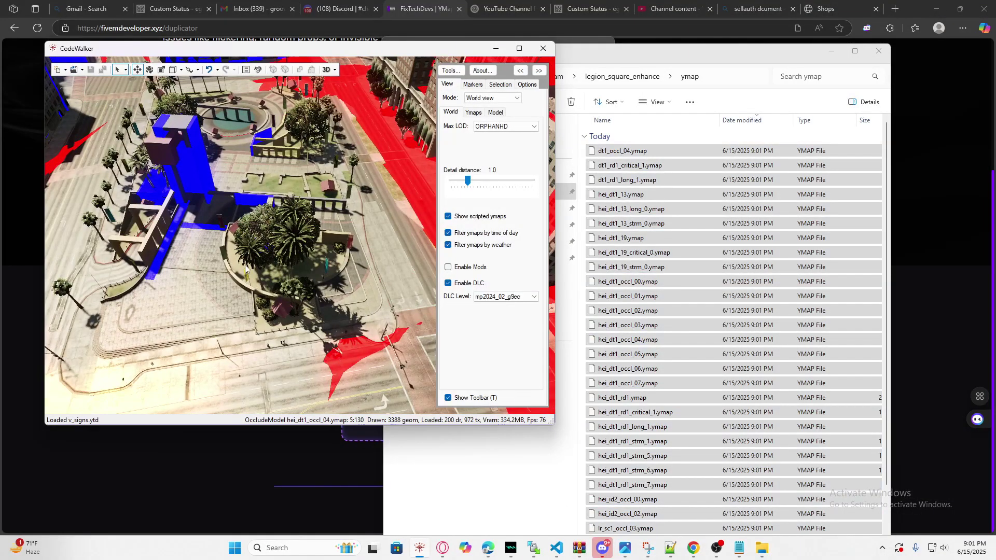
left_click(82, 73)
left_click(104, 102)
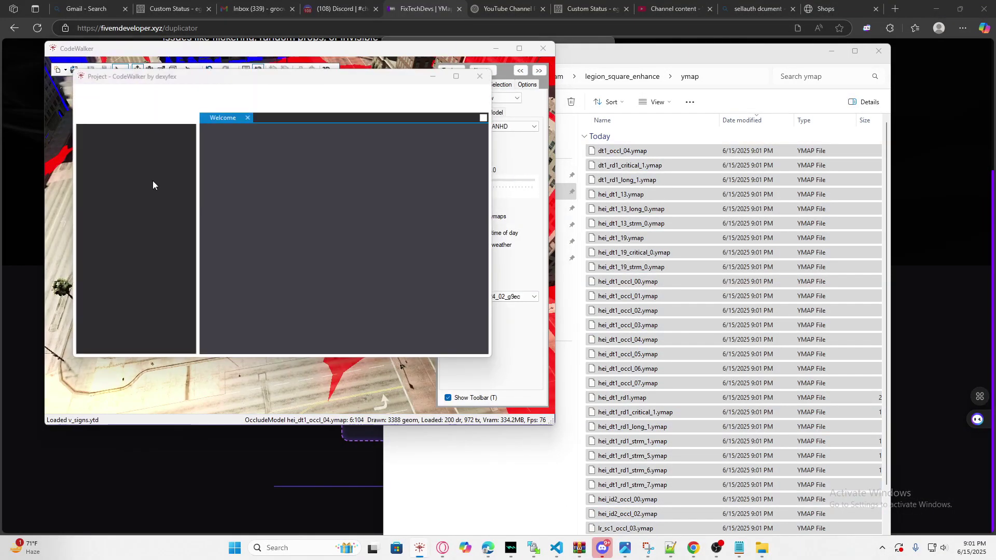
left_click(501, 239)
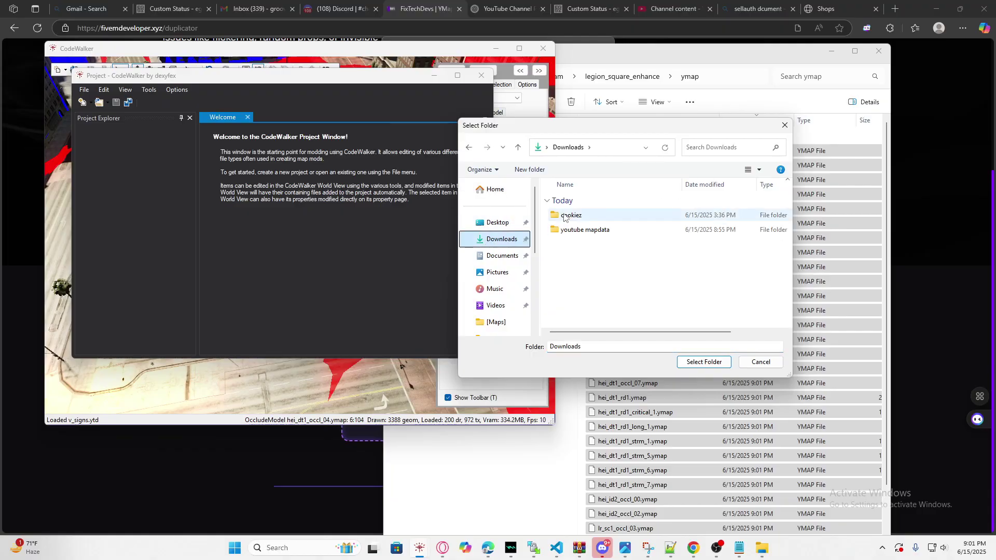
left_click(580, 231)
left_click(701, 361)
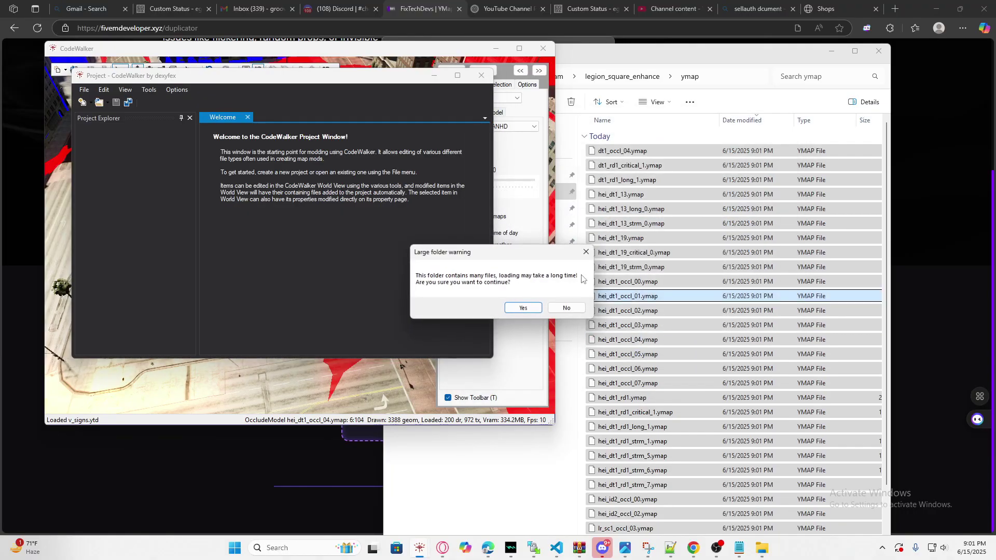
left_click(516, 308)
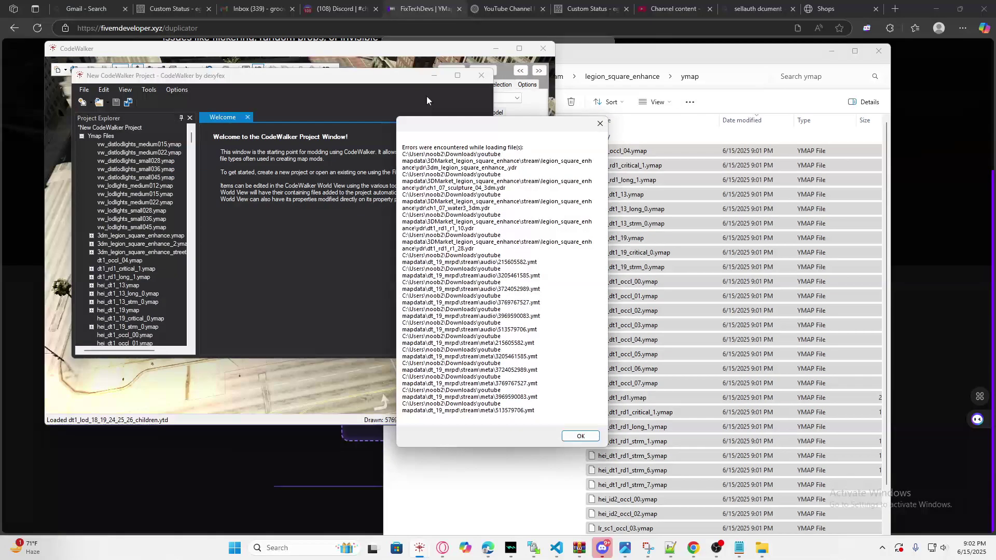
left_click(600, 123)
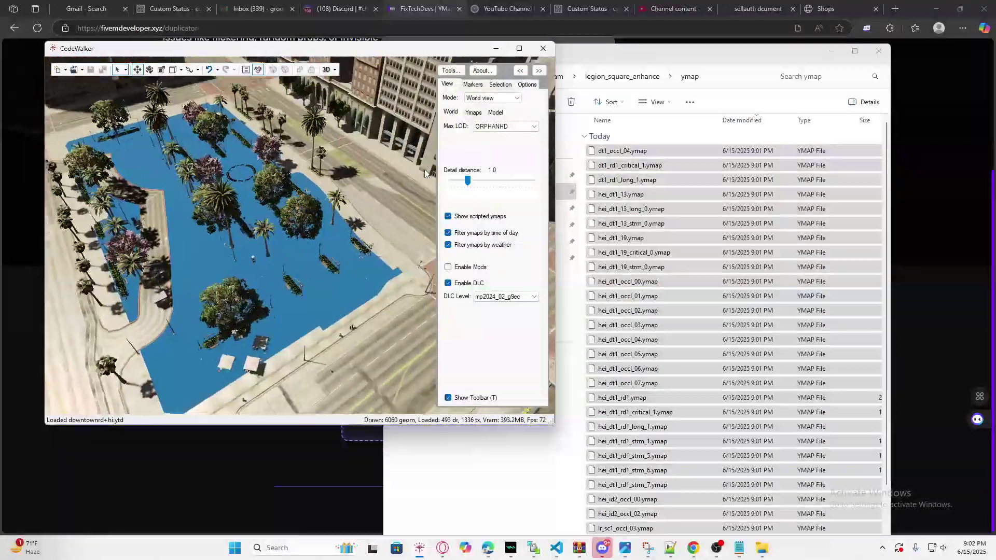
Inspect the Legion Square area from several angles for remaining trees and props with the map files loaded
left_click_drag(424, 169, 571, 178)
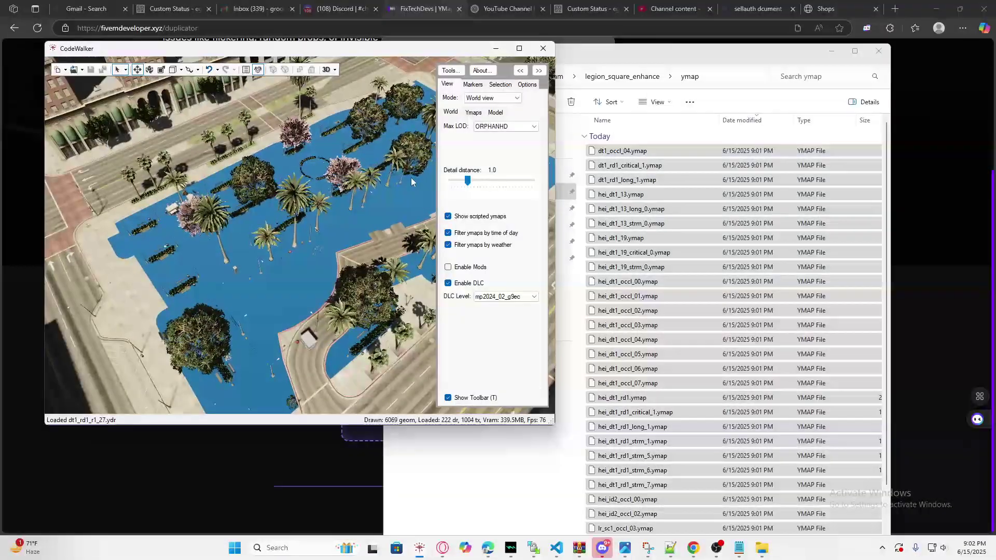
left_click_drag(294, 274, 220, 342)
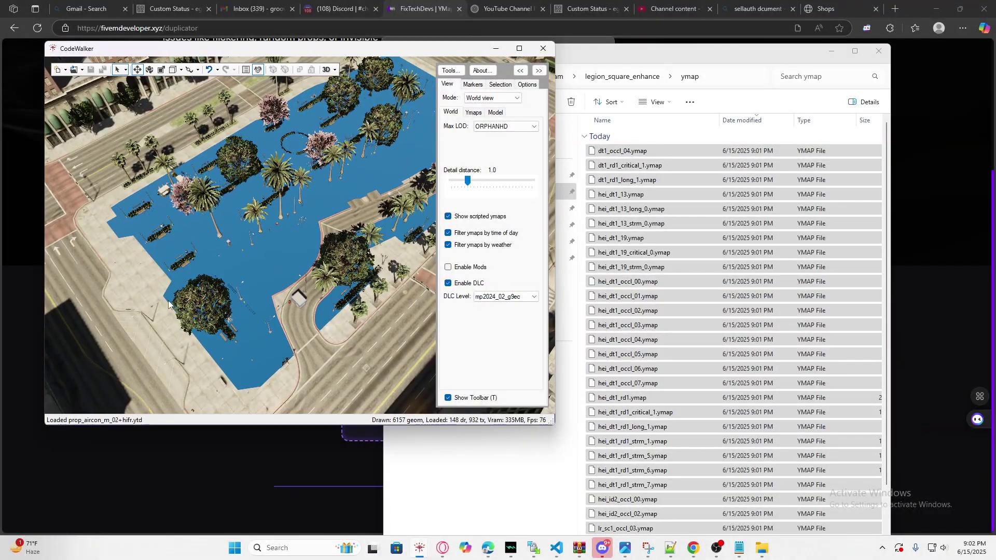
left_click_drag(323, 303, 227, 164)
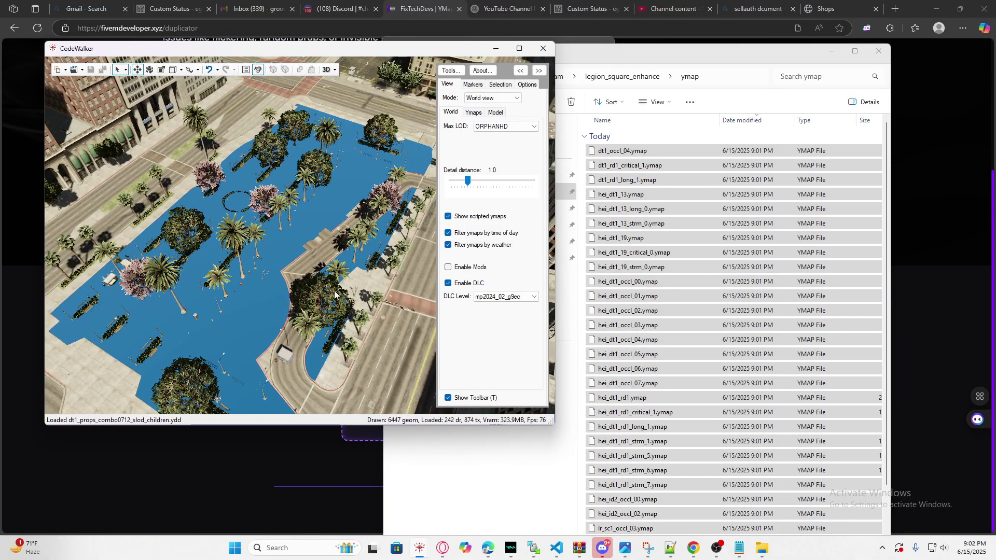
left_click_drag(265, 234, 342, 194)
scroll(369, 238, "up", 2)
scroll(298, 216, "down", 1)
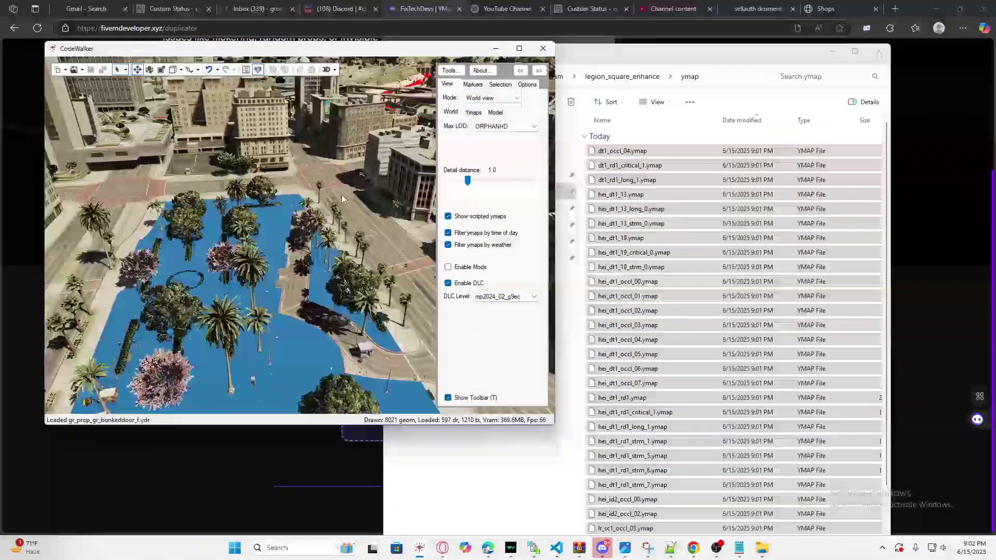
Switch to the browser's Duplicate YMAP File Finder page and dismiss its scan message
left_click(179, 468)
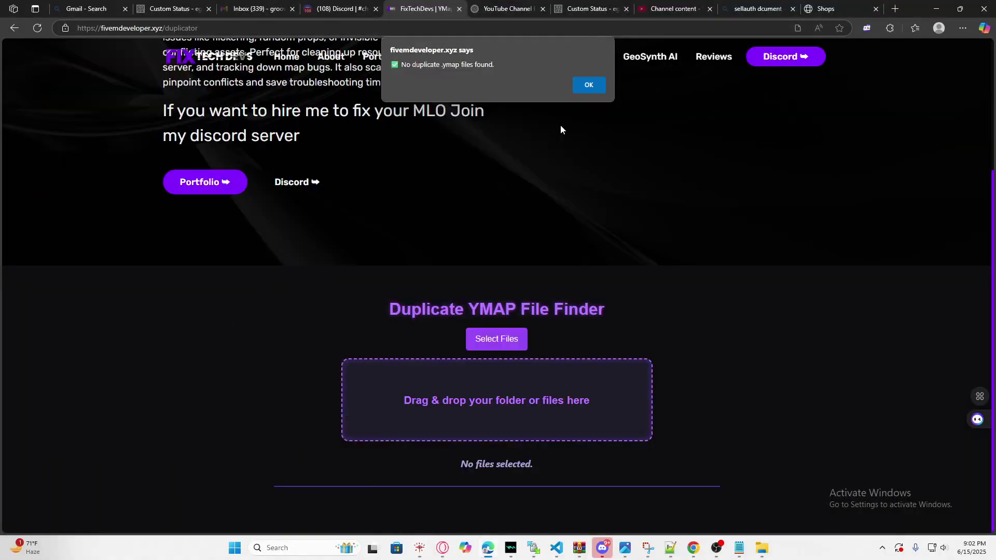
key("Return")
scroll(467, 280, "up", 3)
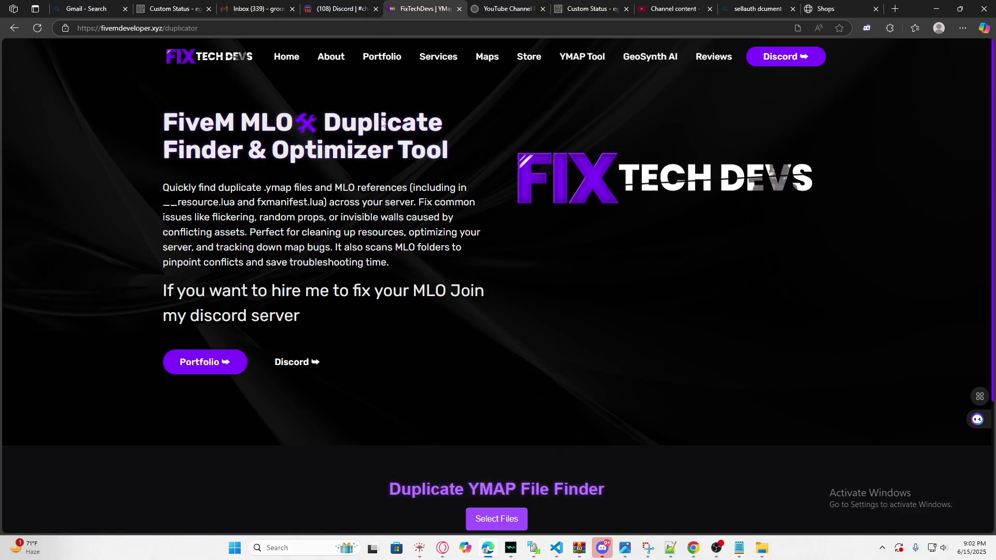
Open the FixTechDevs home page and look through the service packages, including Fix MLO Flickering & Collision Issues
left_click(296, 65)
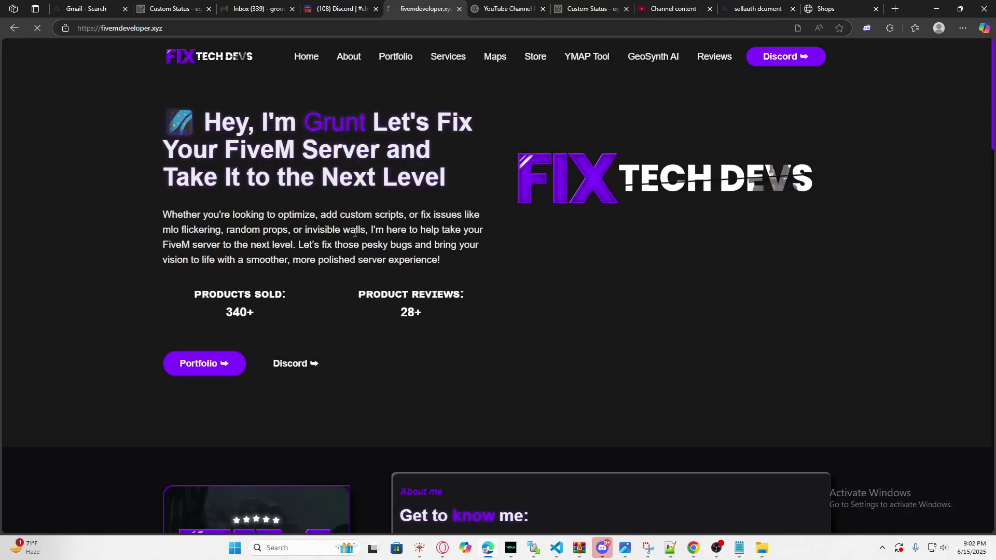
scroll(413, 293, "down", 10)
scroll(406, 304, "down", 10)
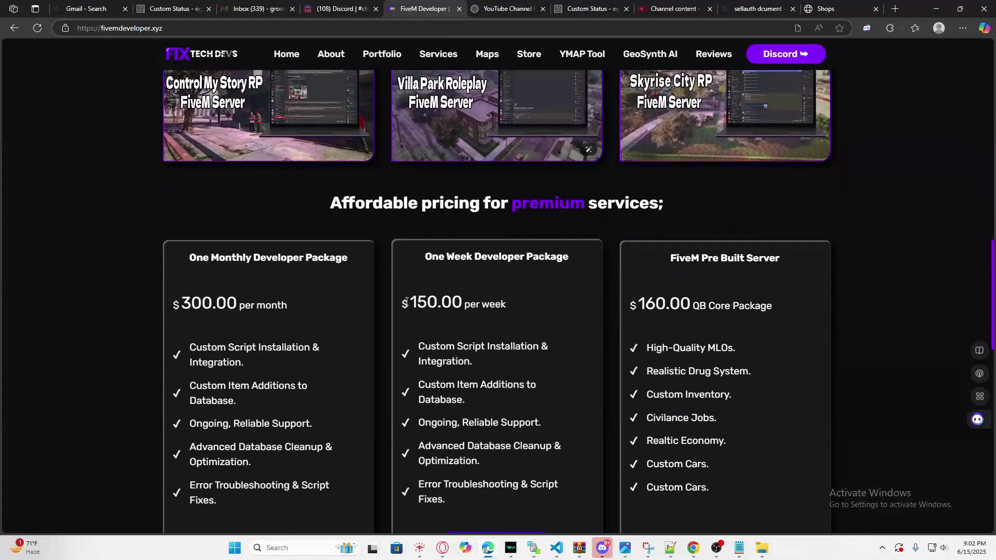
scroll(204, 181, "down", 2)
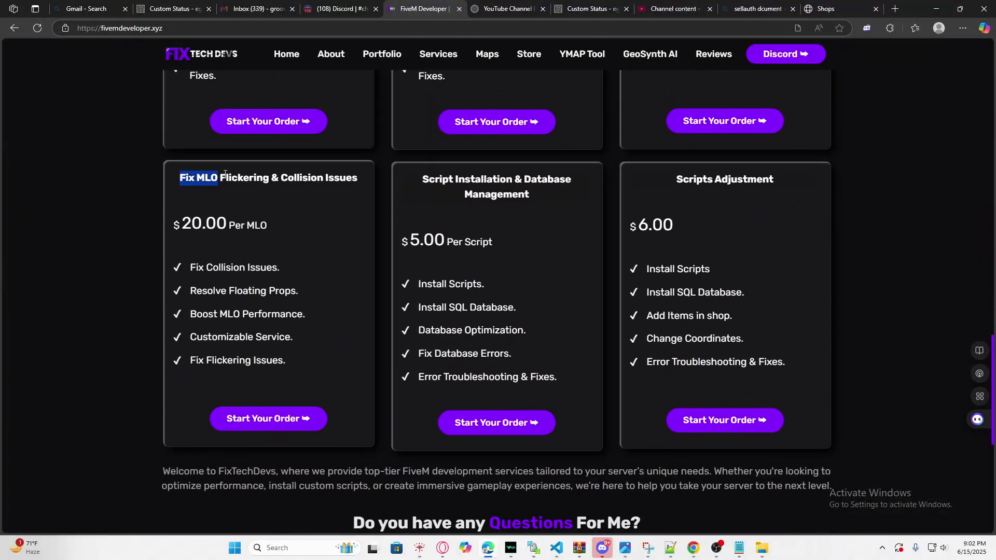
left_click_drag(225, 174, 205, 235)
scroll(284, 295, "up", 10)
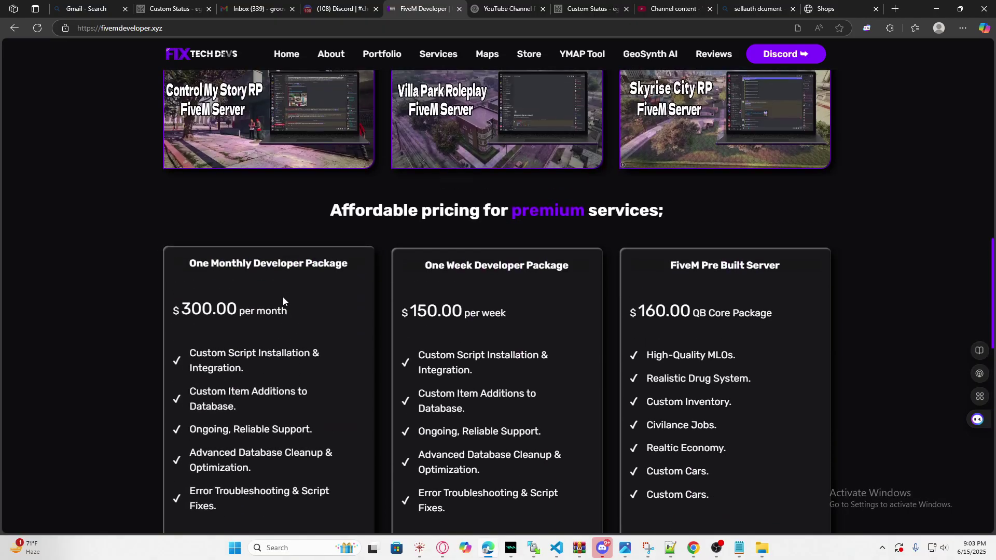